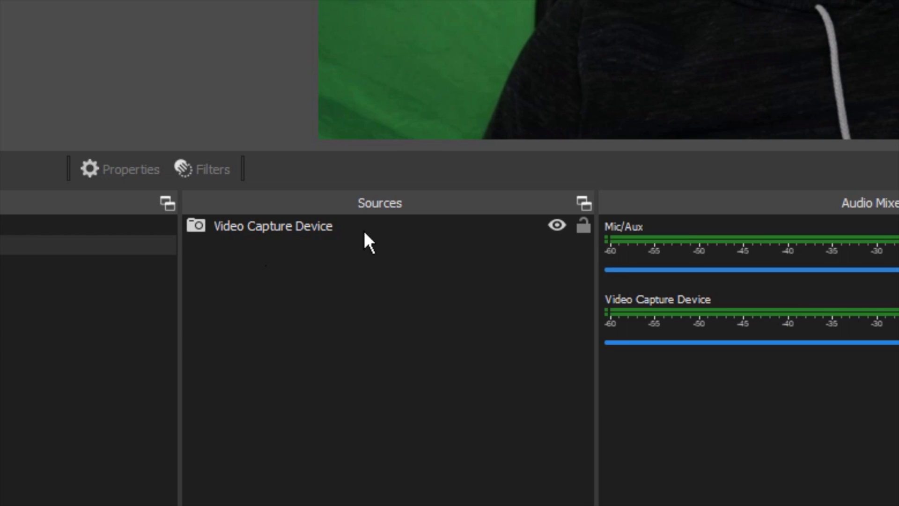
Add a Chroma Key filter to the Video Capture Device webcam source
click(312, 237)
right_click(311, 238)
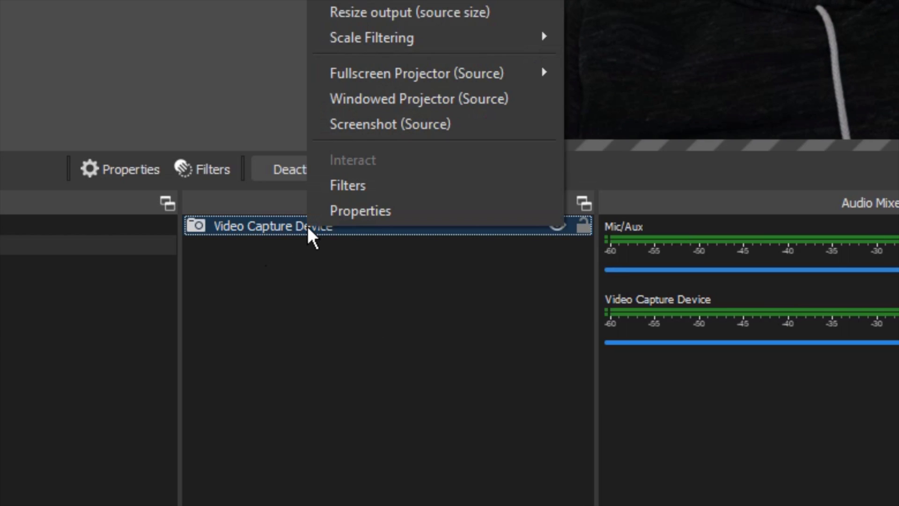
click(353, 186)
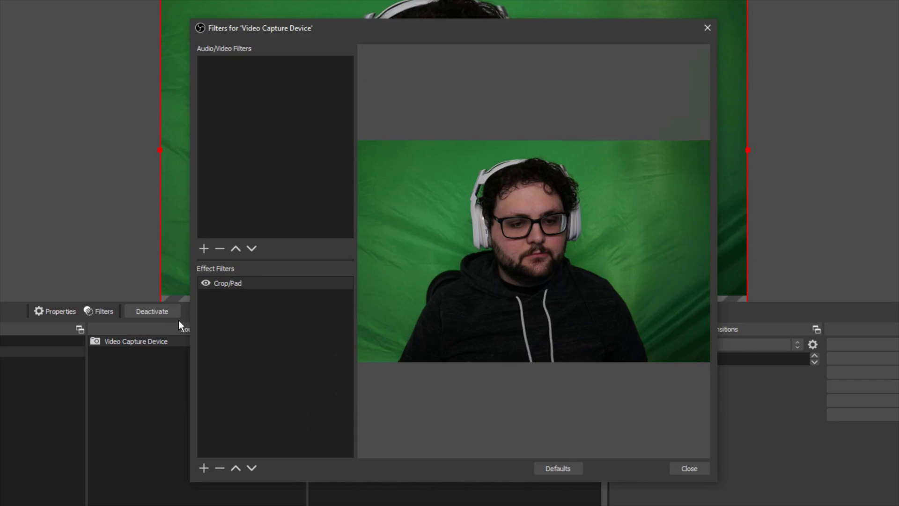
right_click(234, 319)
mouse_move(261, 327)
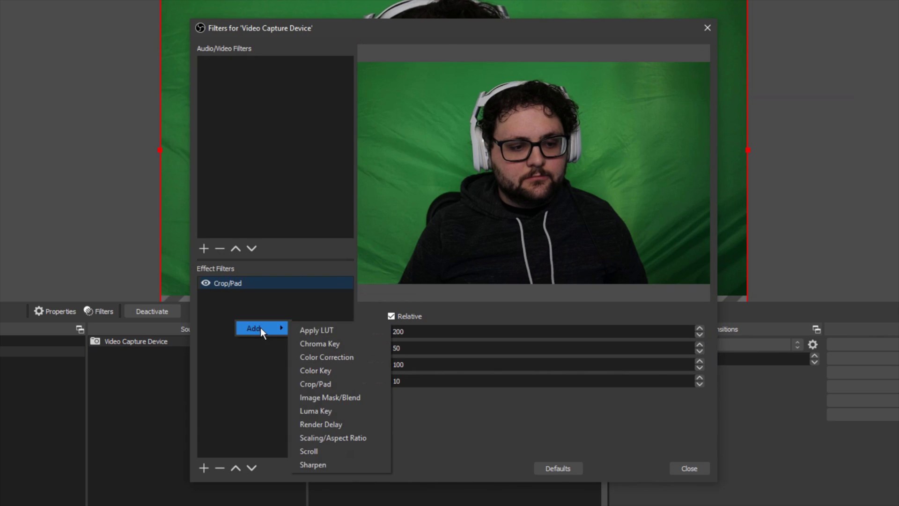
click(336, 344)
click(433, 279)
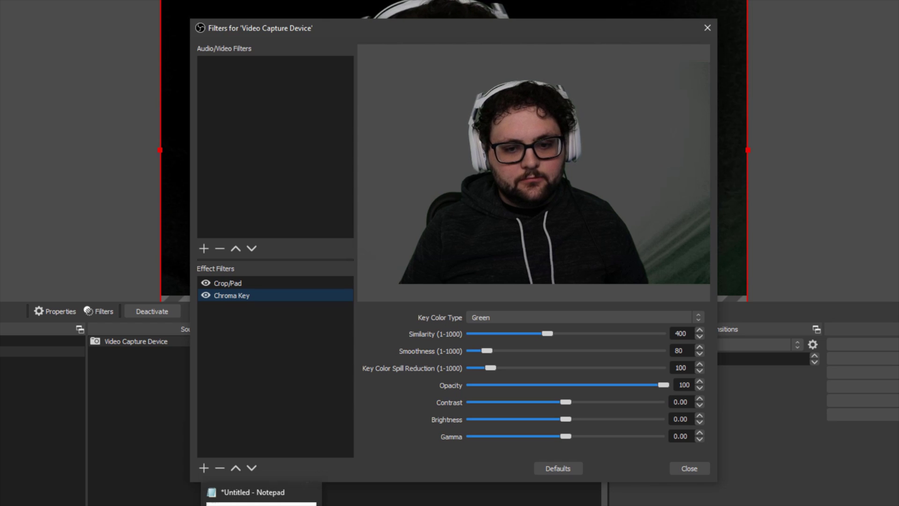
Set the Chroma Key Similarity to 462 and Smoothness to 27, leaving spill reduction at 100
click(686, 333)
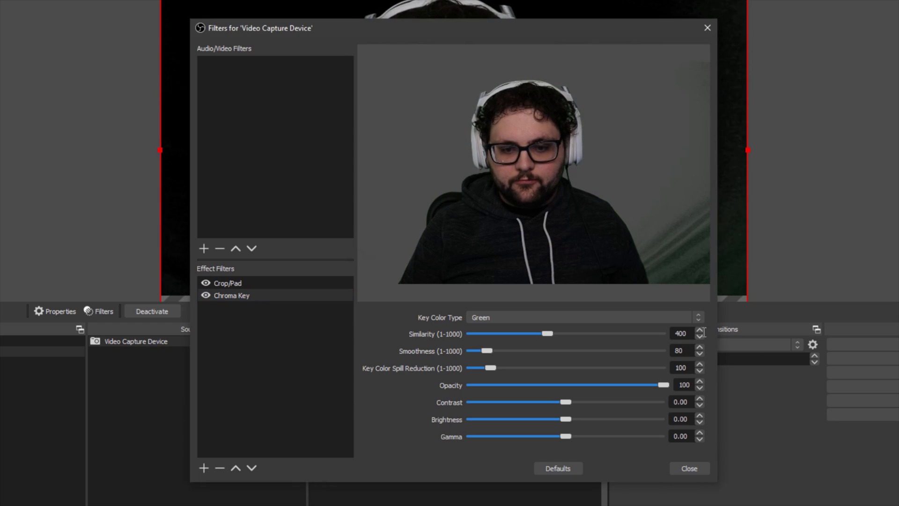
double_click(680, 333)
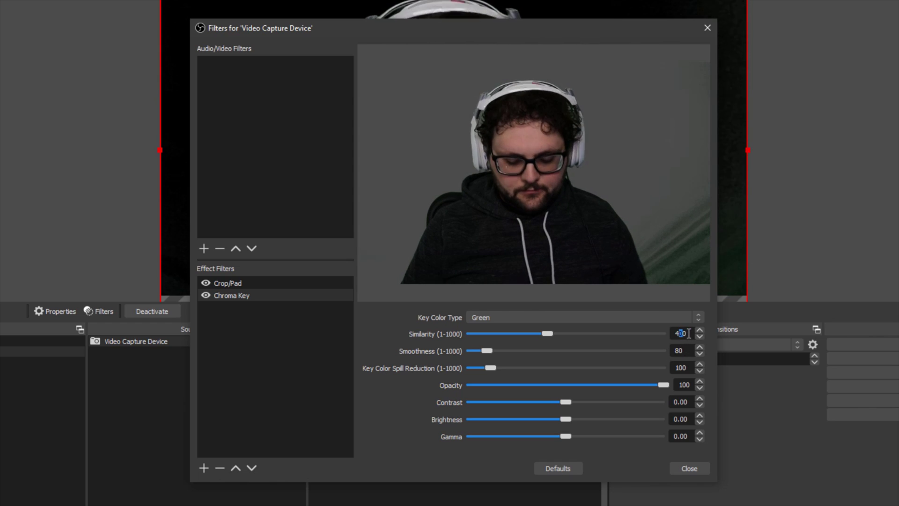
text(460)
double_click(699, 330)
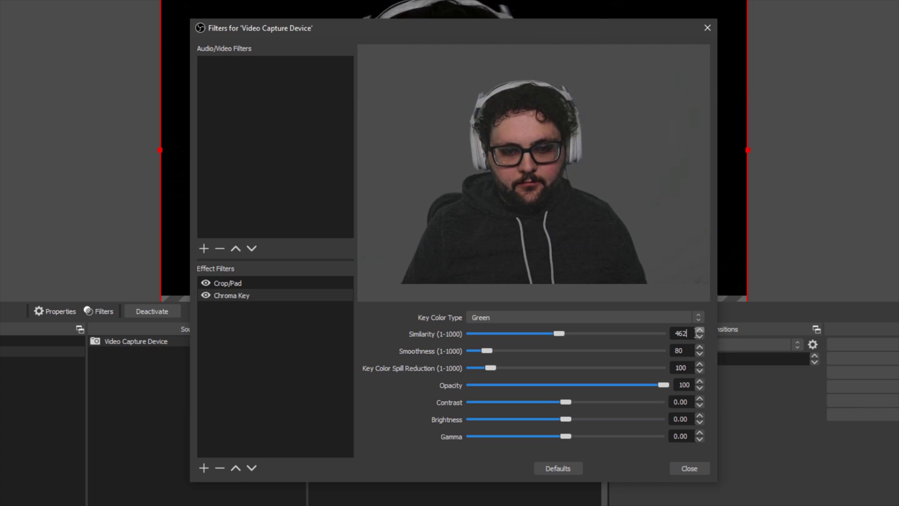
double_click(677, 350)
text(27)
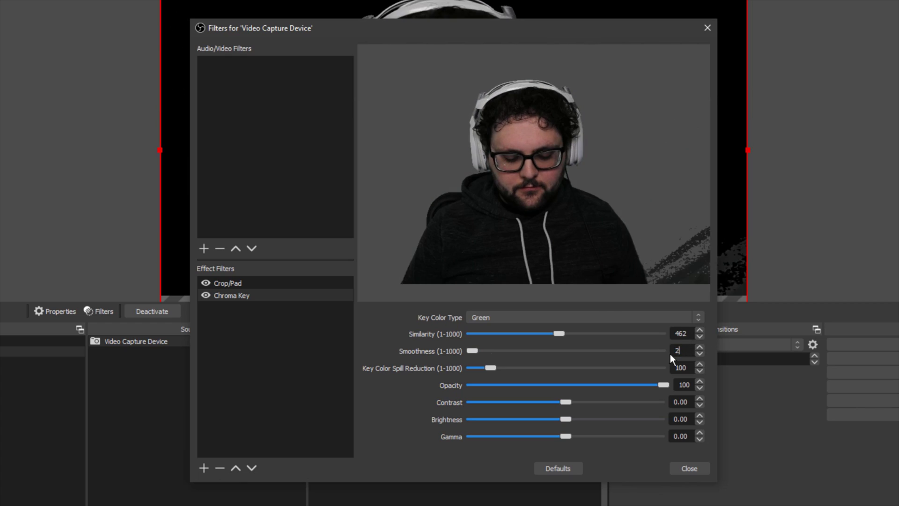
double_click(666, 366)
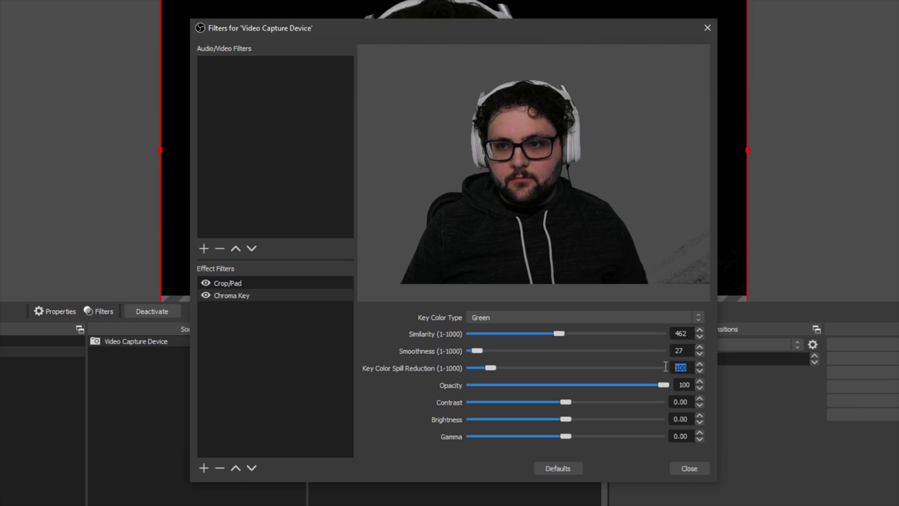
click(692, 384)
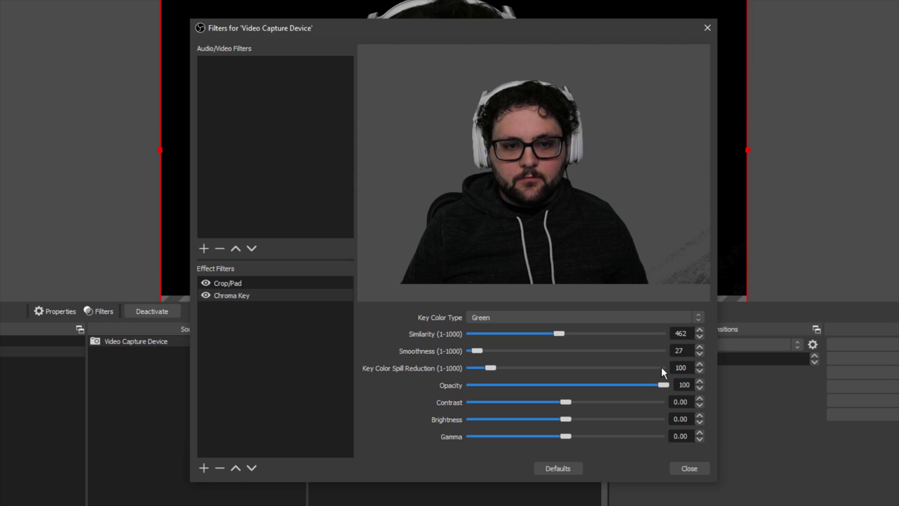
click(698, 468)
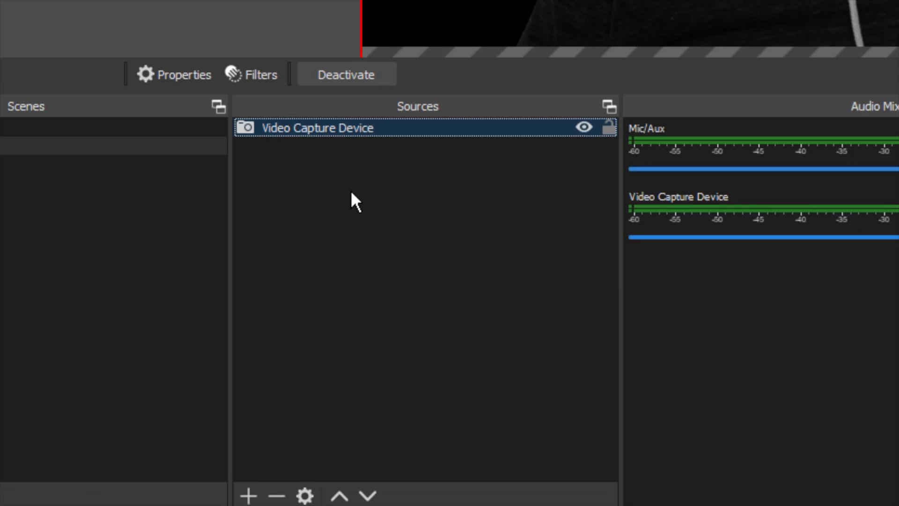
Add an Image source loaded with the repeating Webaround logo picture to the Camera scene
right_click(355, 188)
mouse_move(395, 203)
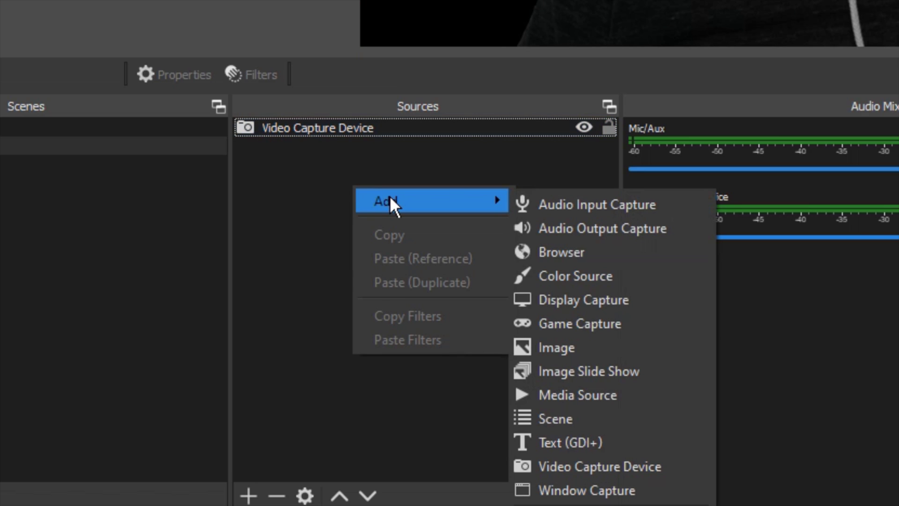
click(567, 349)
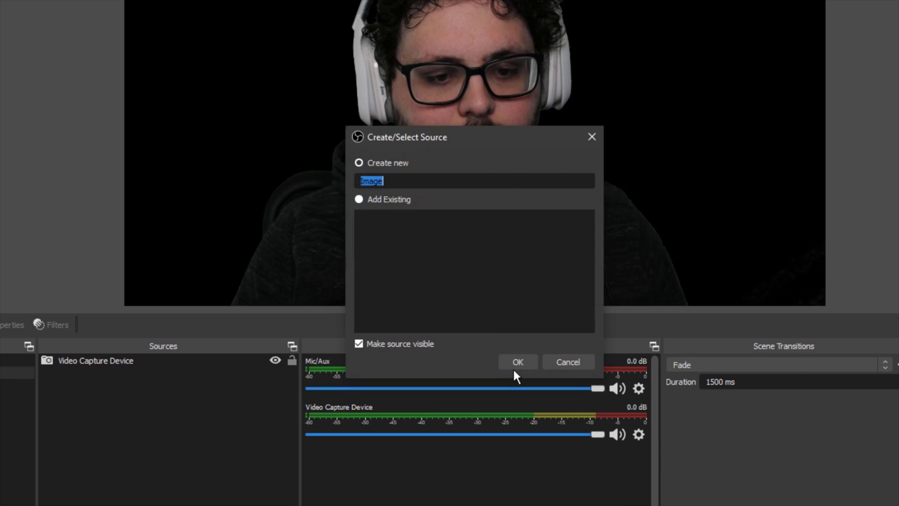
click(516, 363)
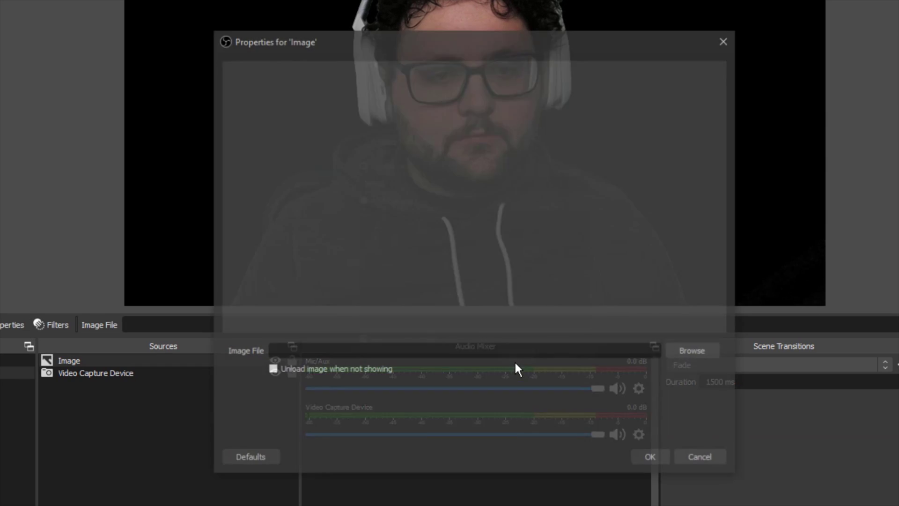
click(713, 351)
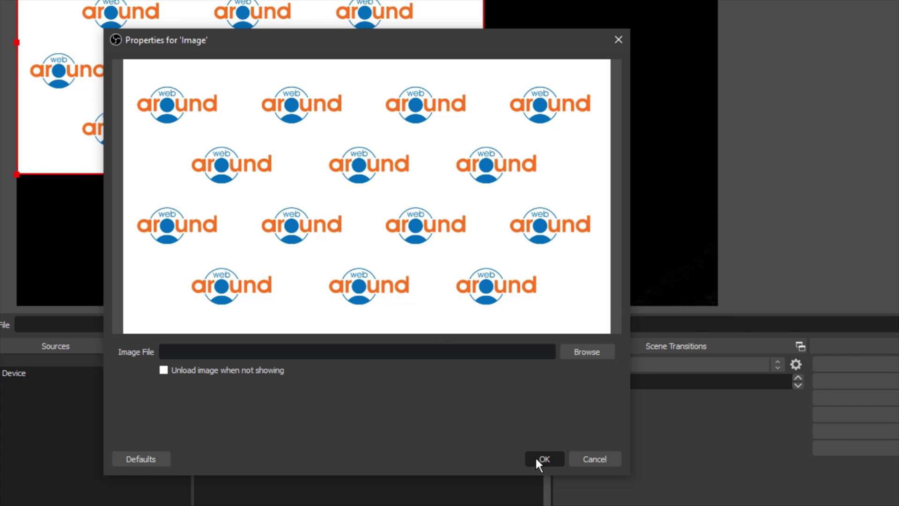
click(536, 460)
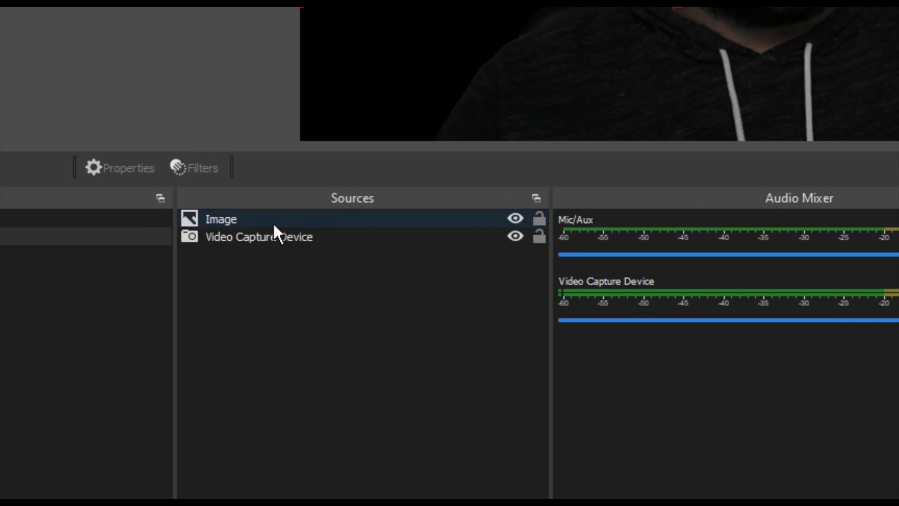
Enlarge the Webaround logo image proportionally until it fills the whole canvas
click(211, 320)
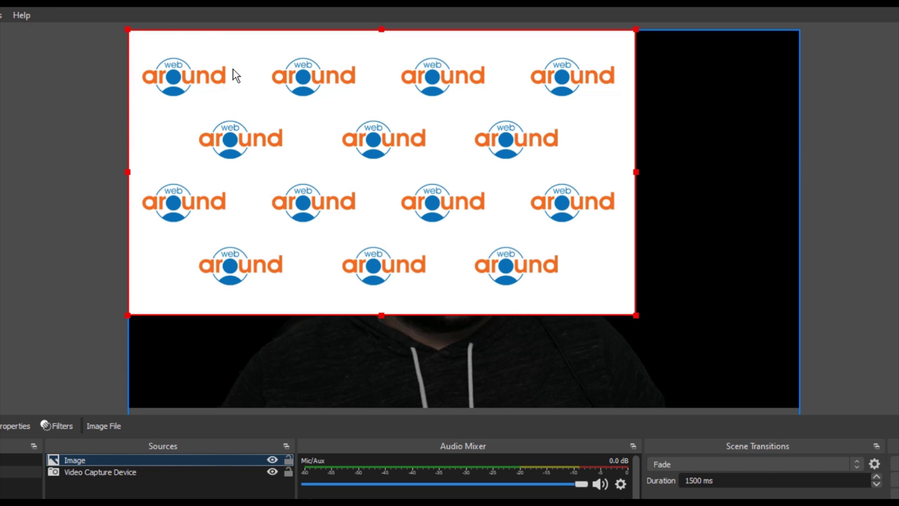
drag(636, 315, 800, 392)
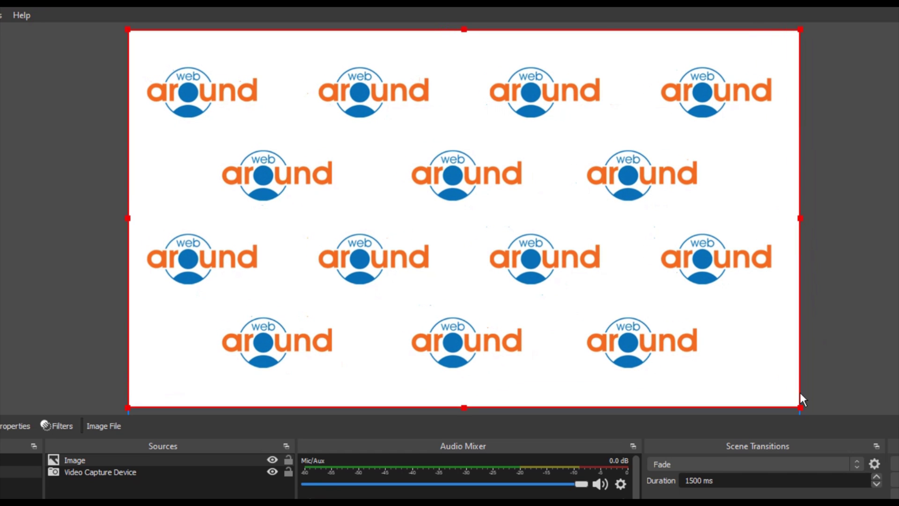
click(849, 356)
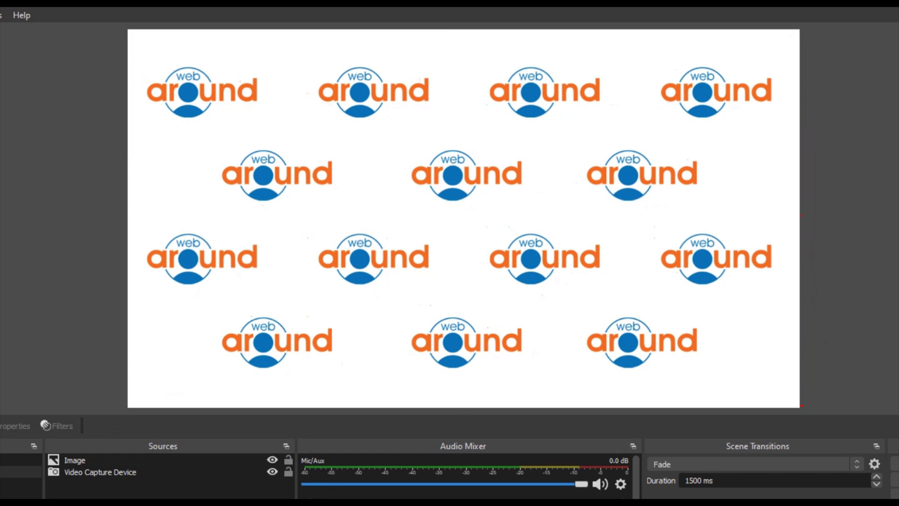
click(463, 218)
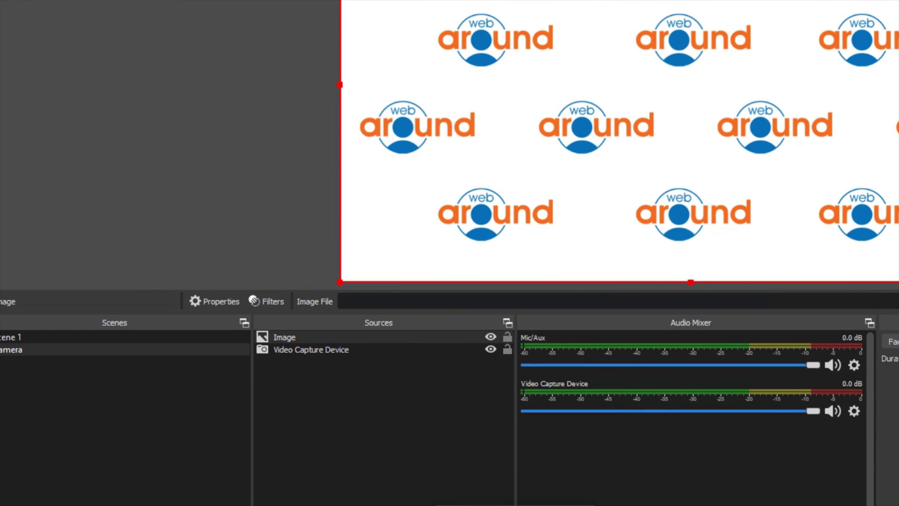
click(353, 426)
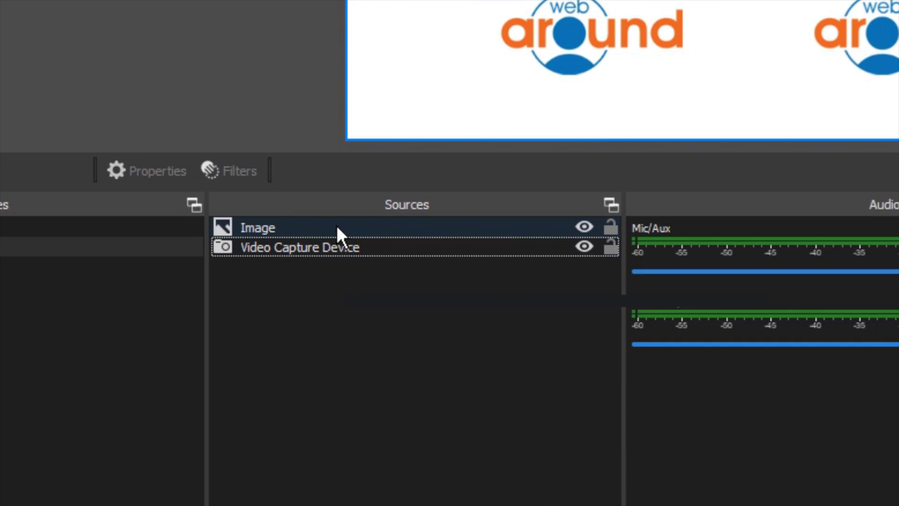
Move the Image source below Video Capture Device in the Sources list
click(341, 229)
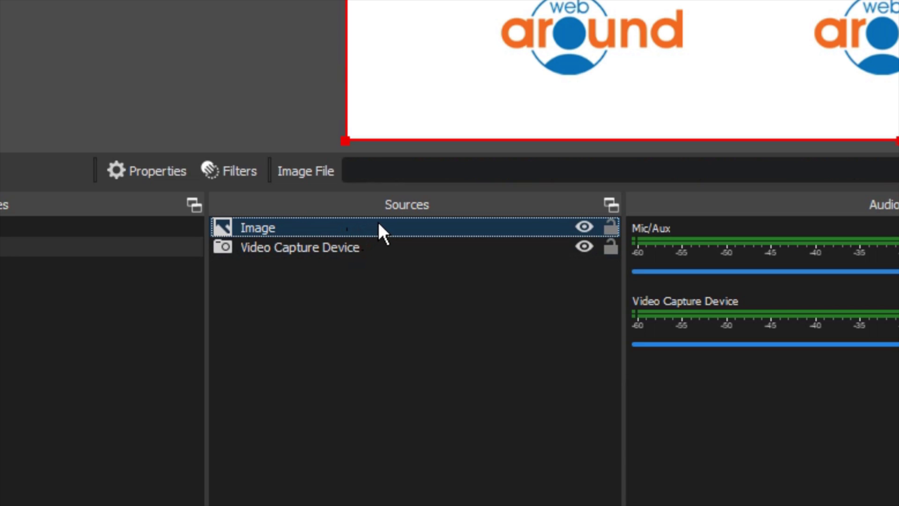
drag(377, 226, 379, 251)
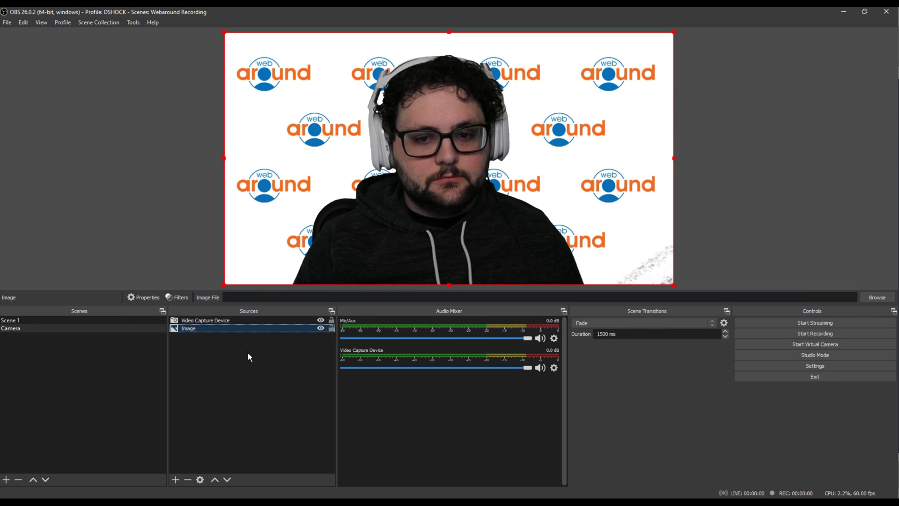
click(403, 307)
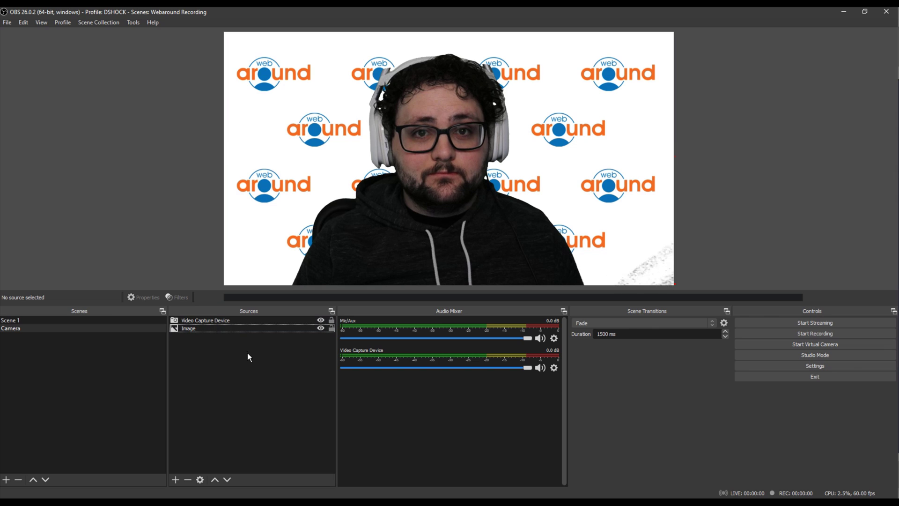
click(215, 322)
right_click(216, 321)
click(229, 305)
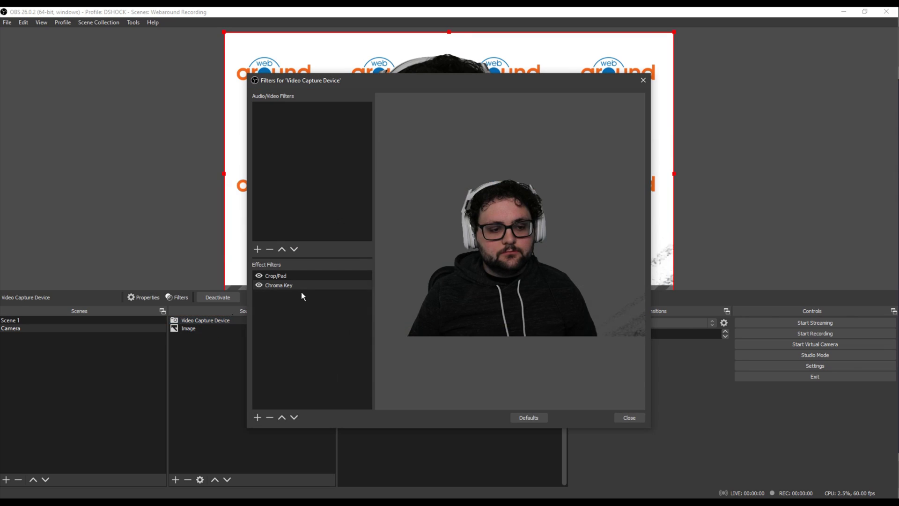
click(295, 286)
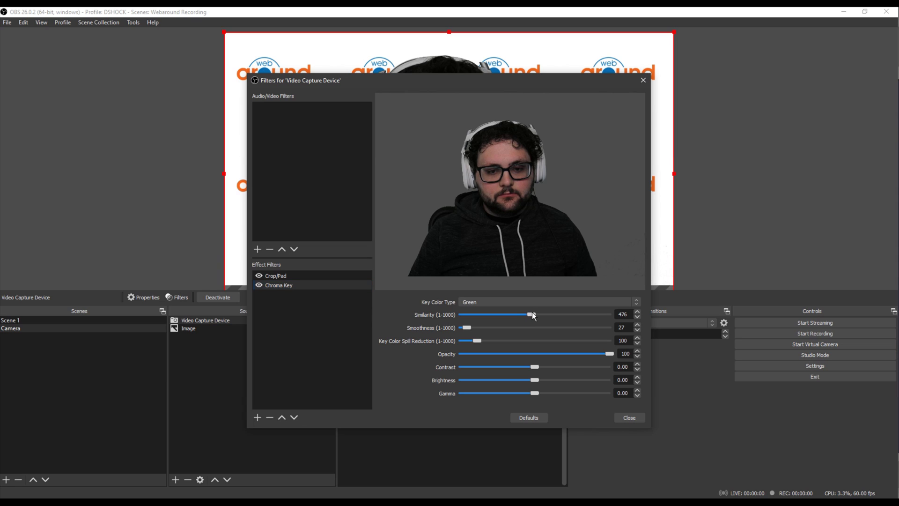
click(628, 416)
click(755, 224)
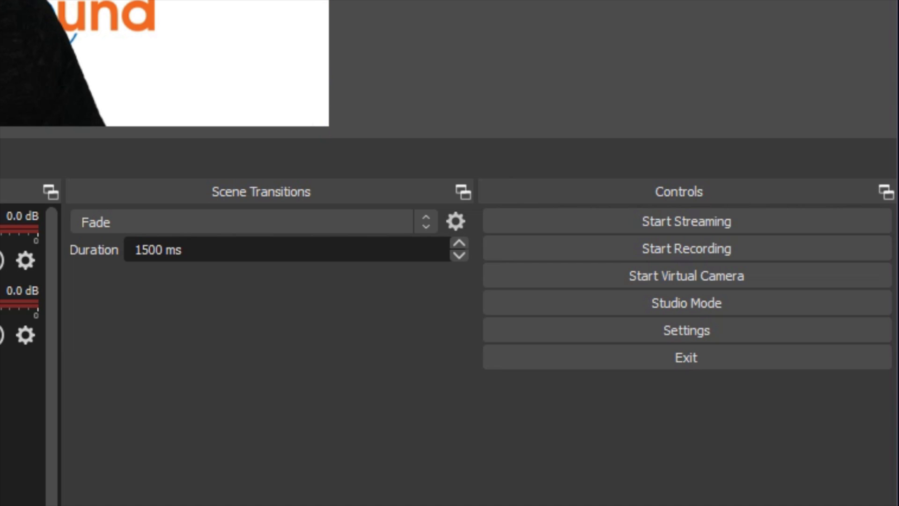
Start the OBS virtual camera from the Controls dock
click(604, 277)
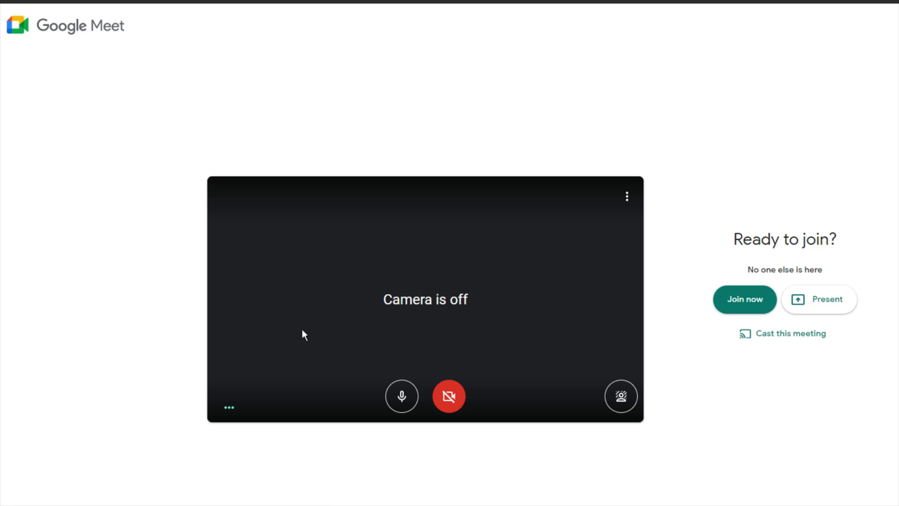
Choose OBS Virtual Camera as the camera in Google Meet's Video settings
click(627, 196)
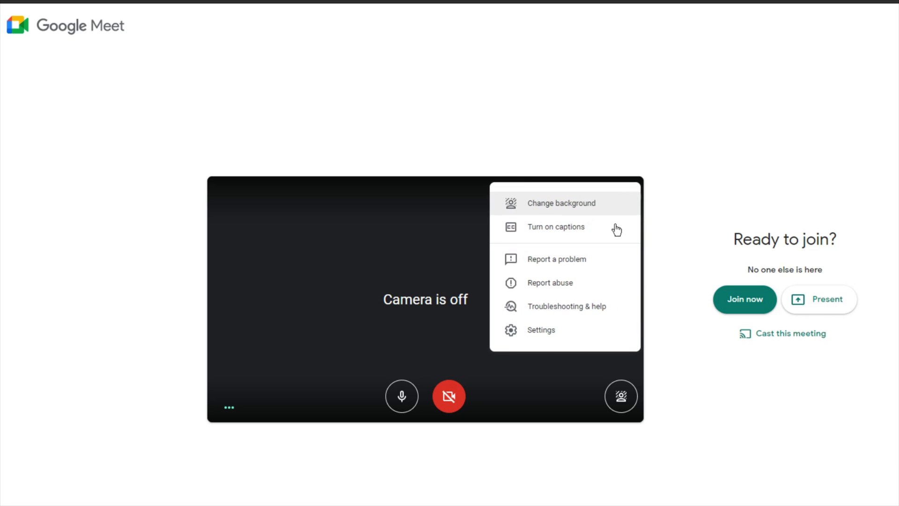
click(565, 334)
click(402, 181)
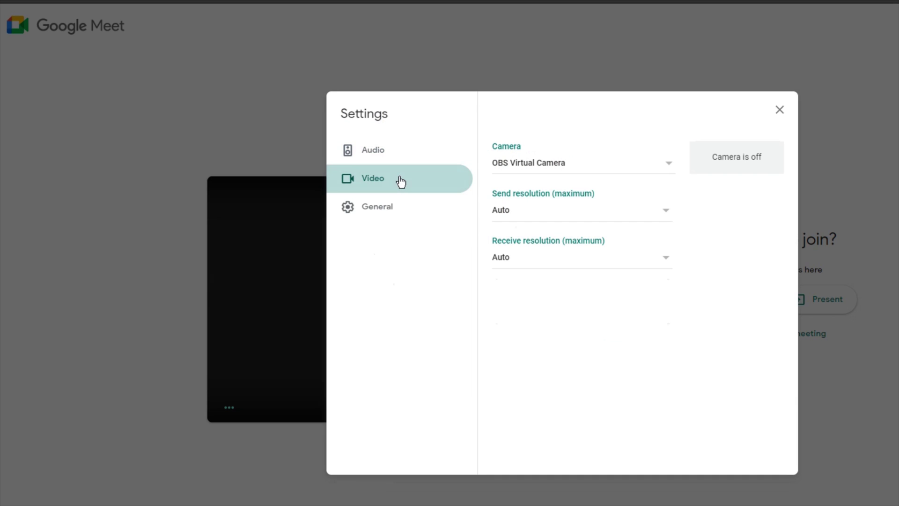
click(667, 169)
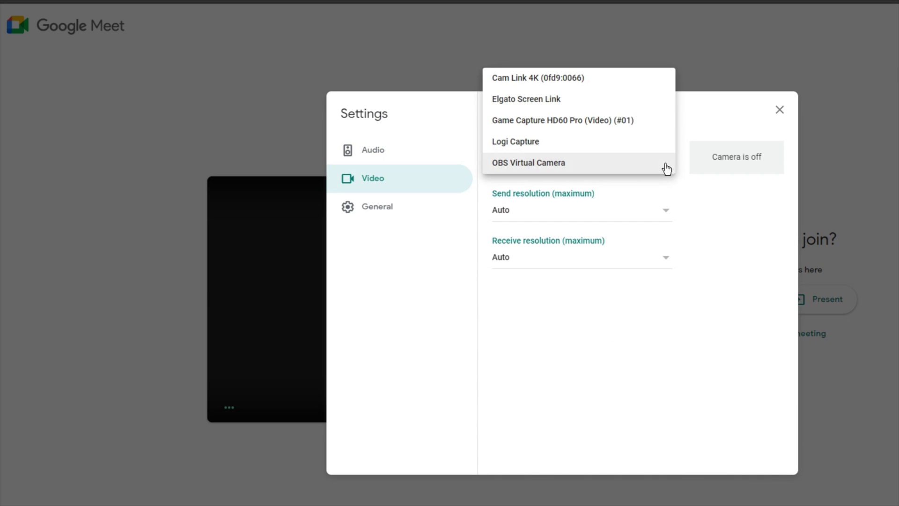
click(522, 168)
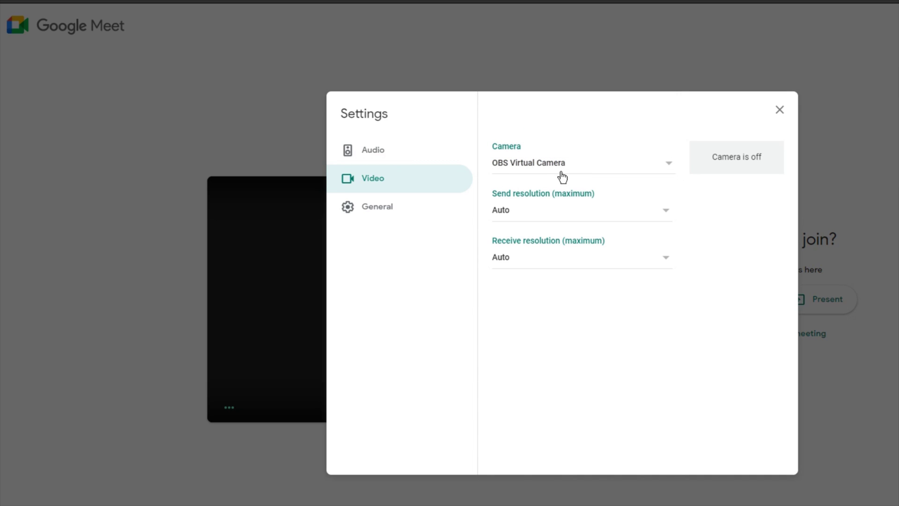
click(780, 111)
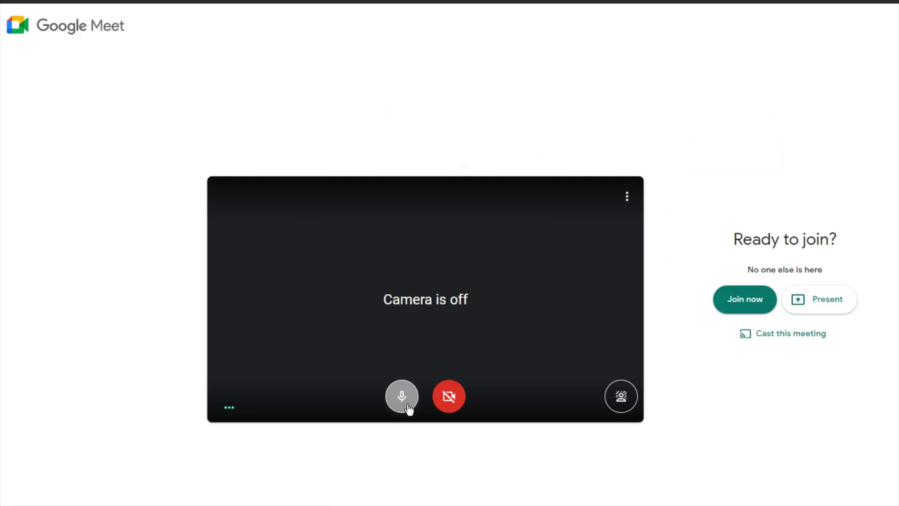